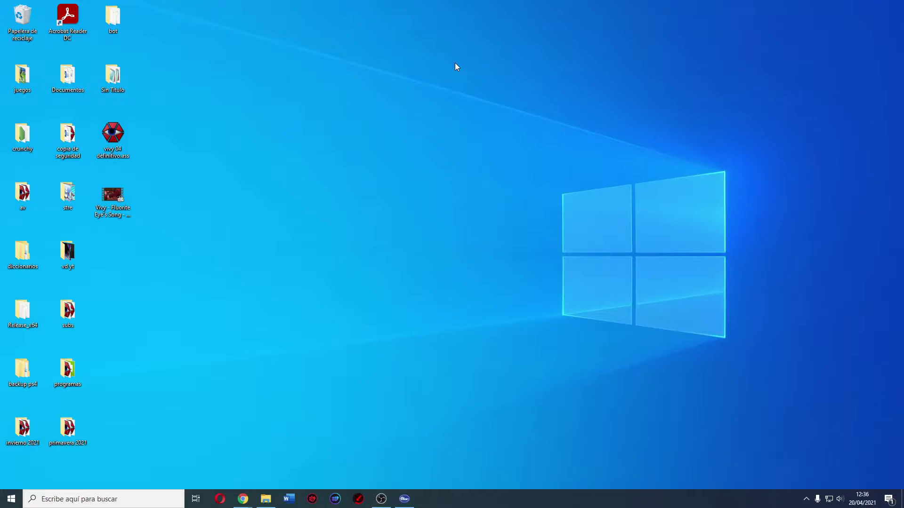
# Step: Switch to the browser with the mkvtoolnix search results and open the official MKVToolNix site's downloads page
pyautogui.moveTo(243, 499)
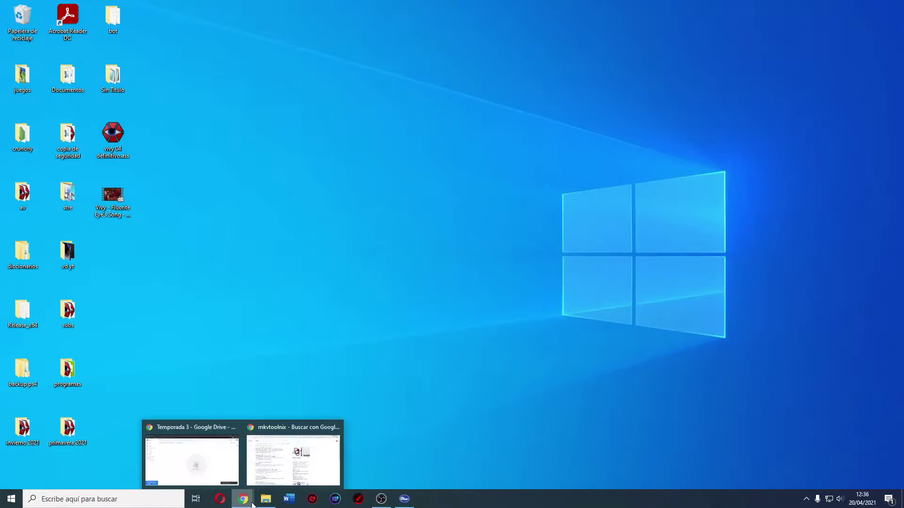
pyautogui.click(294, 454)
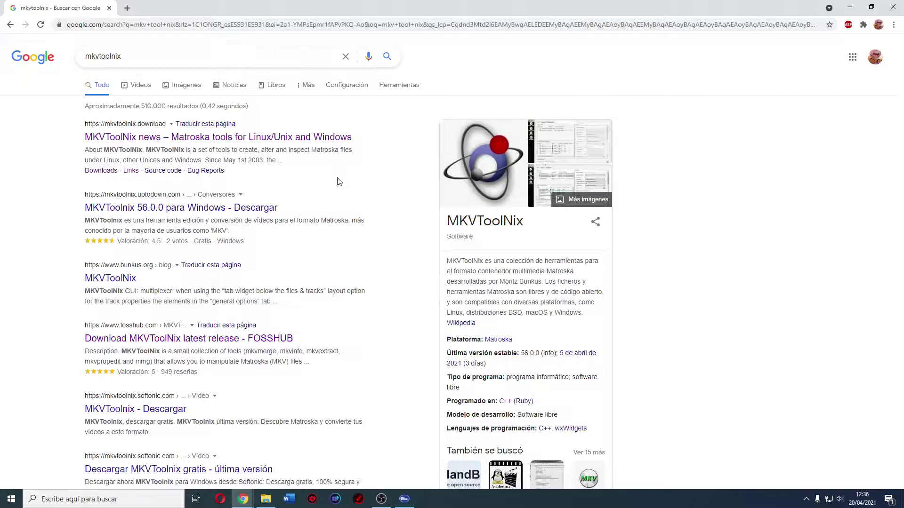
pyautogui.click(319, 139)
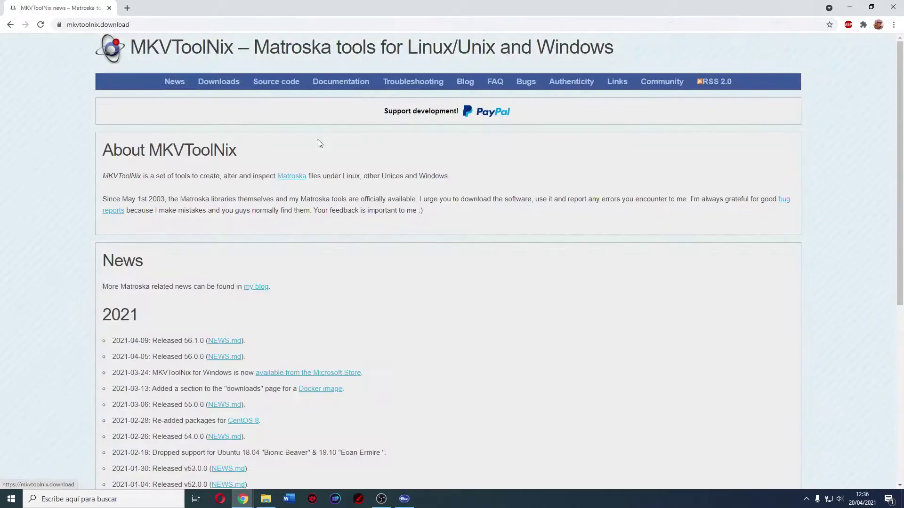
pyautogui.click(220, 89)
# Step: Find the Windows downloads and download the MKVToolNix Windows installer (64-bit) from FossHub
pyautogui.scroll(-15, 332, 202)
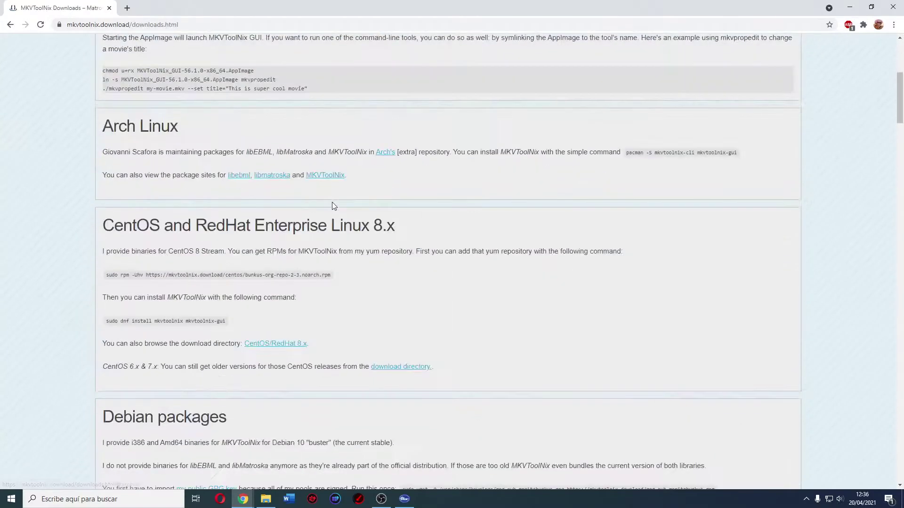
pyautogui.scroll(-20, 333, 203)
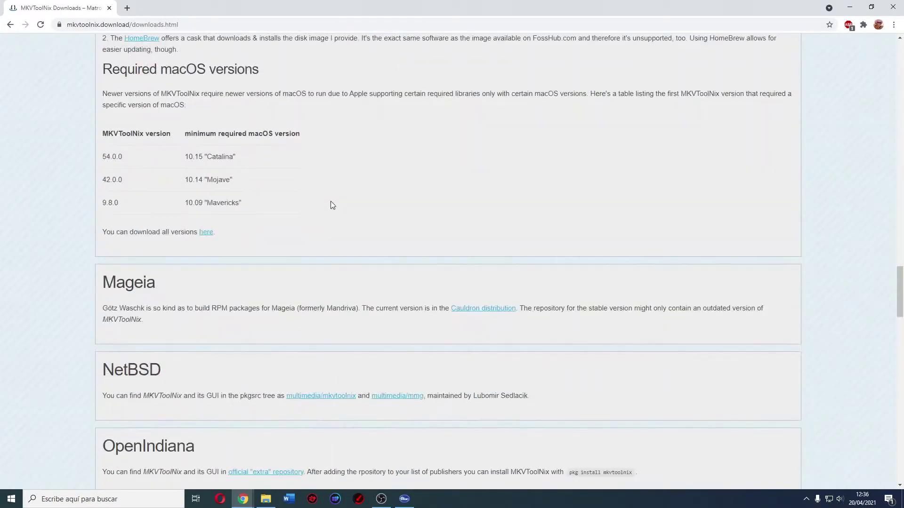
pyautogui.scroll(15, 331, 205)
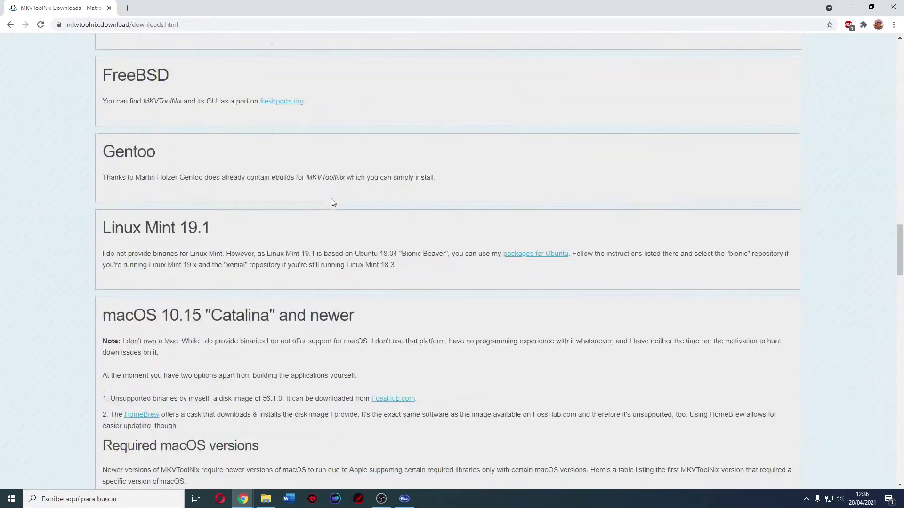
pyautogui.scroll(-20, 329, 203)
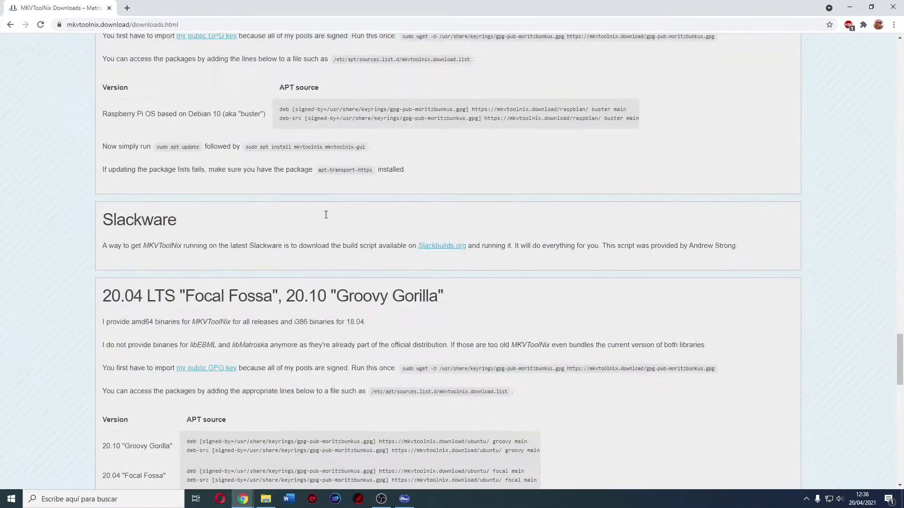
pyautogui.scroll(-5, 325, 215)
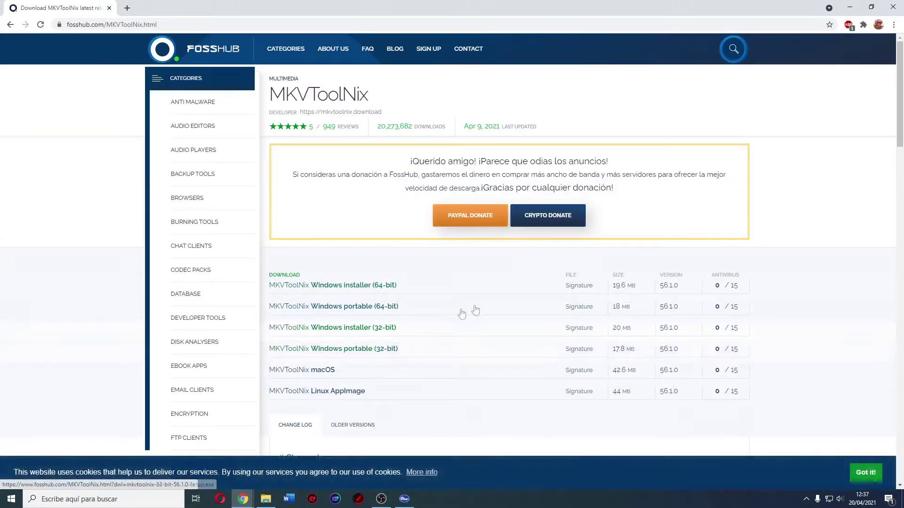
pyautogui.click(363, 285)
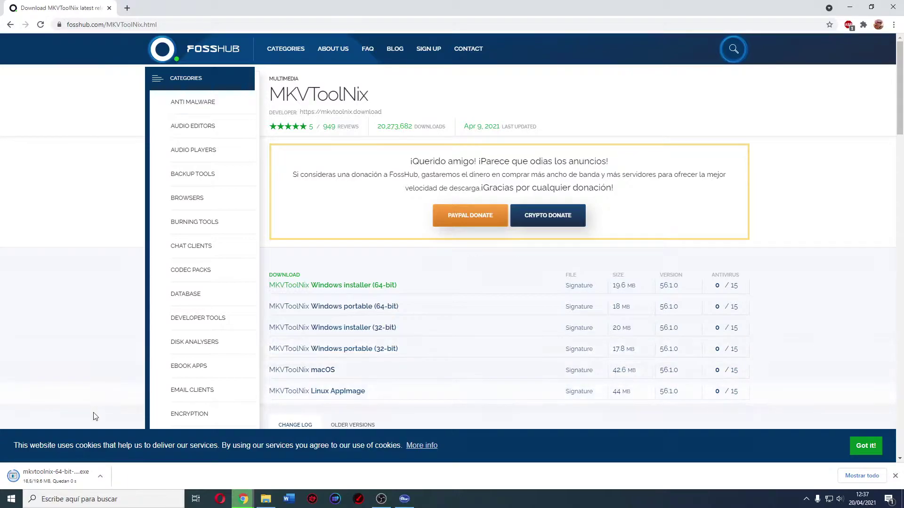
# Step: Run the downloaded MKVToolNix installer, keeping the default destination directory and Start menu folder, and install it
pyautogui.click(57, 476)
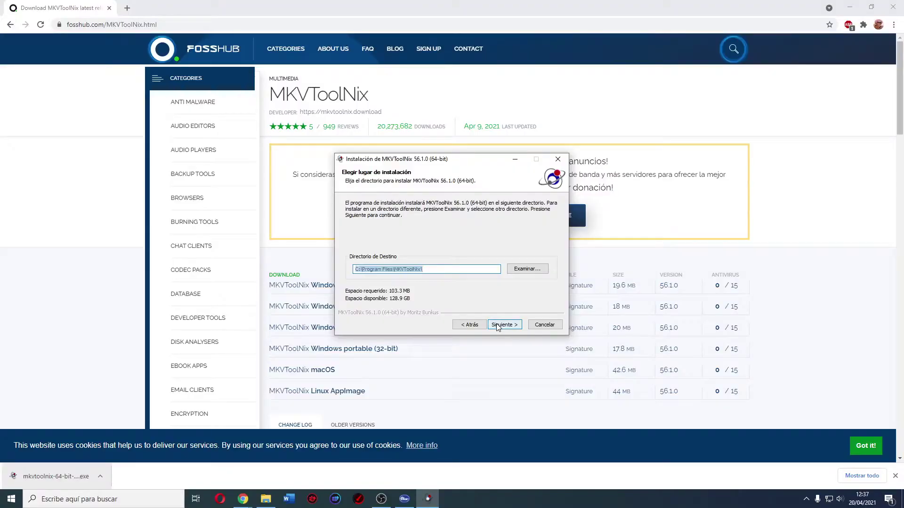
pyautogui.click(502, 324)
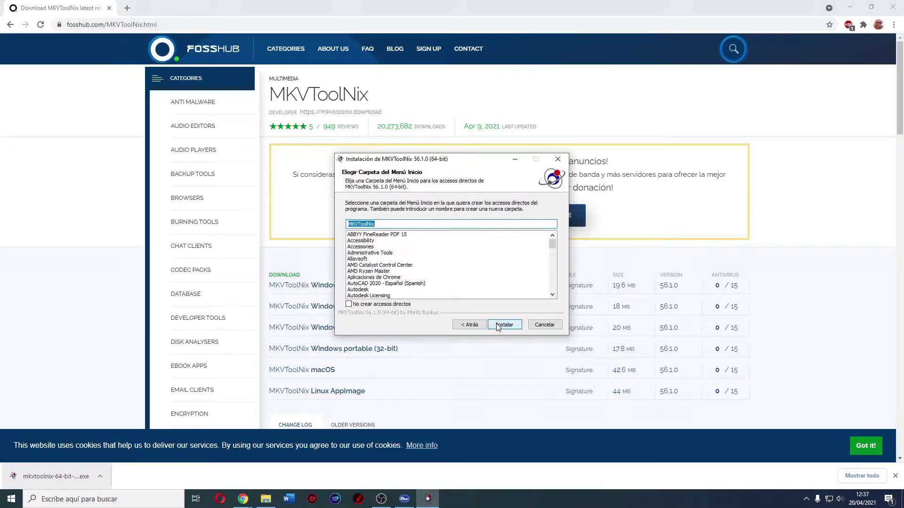
pyautogui.click(498, 326)
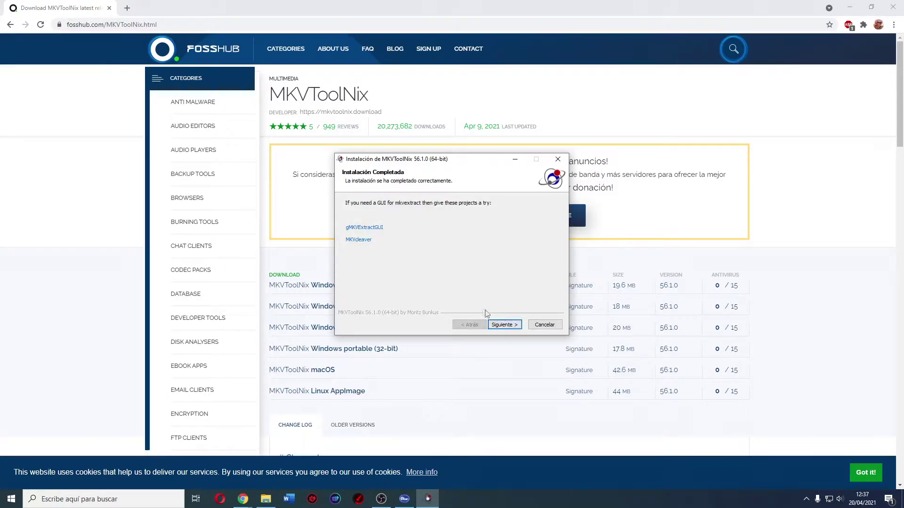
# Step: Open the gMKVExtractGUI project suggested by the installer and download it from SourceForge
pyautogui.click(382, 234)
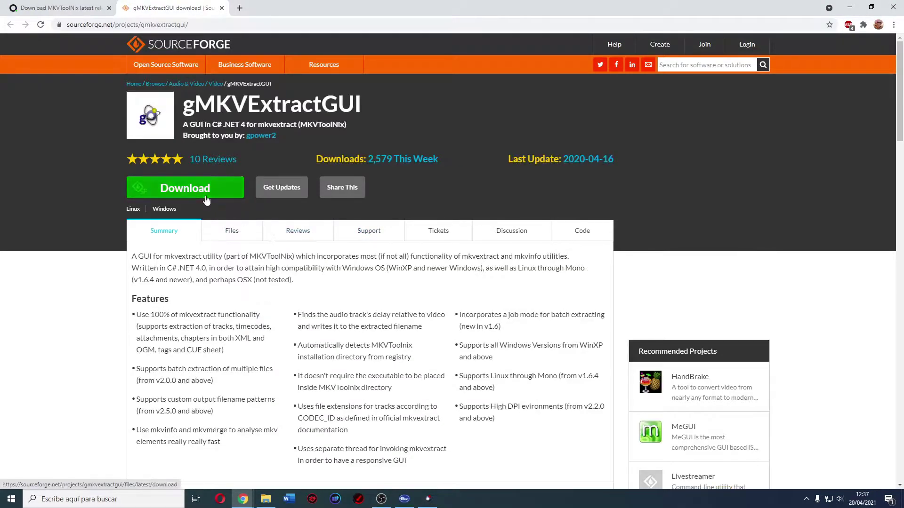
pyautogui.click(205, 200)
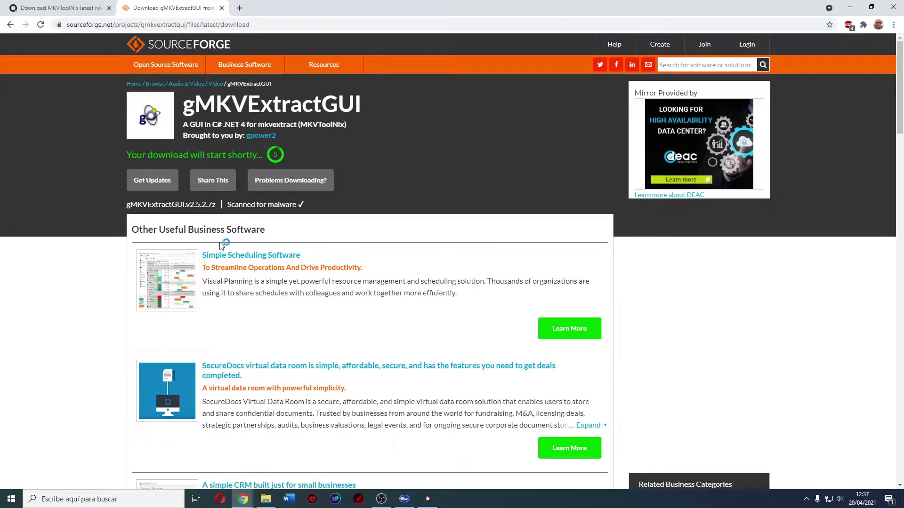
# Step: Finish the MKVToolNix setup wizard, then close the SourceForge page and minimize the browser
pyautogui.moveTo(429, 495)
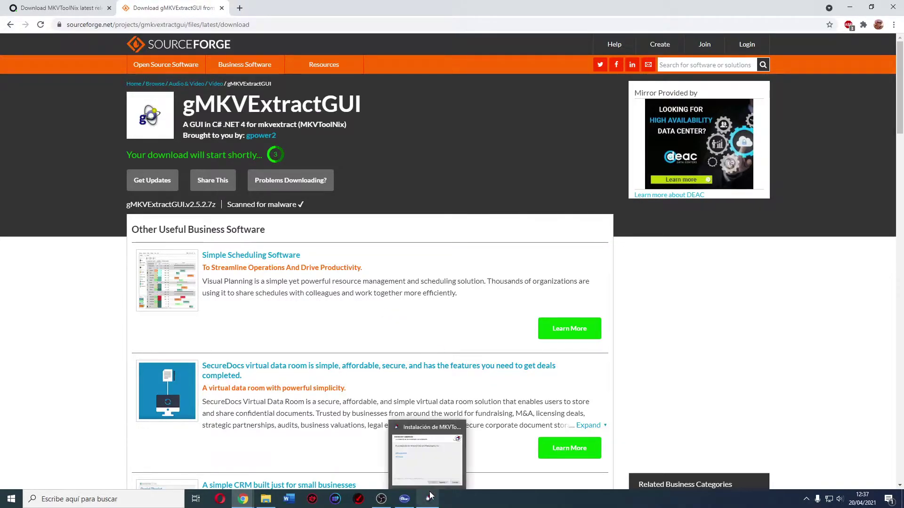
pyautogui.click(438, 445)
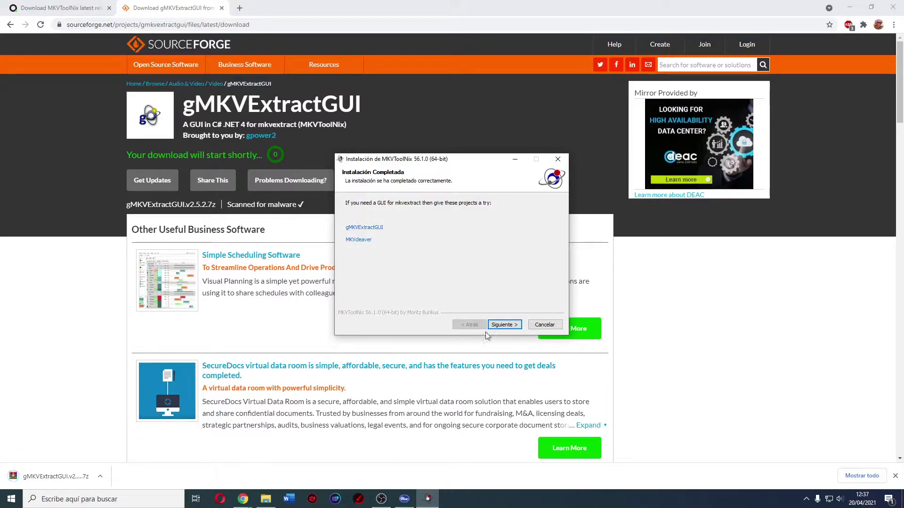
pyautogui.click(502, 325)
pyautogui.click(499, 326)
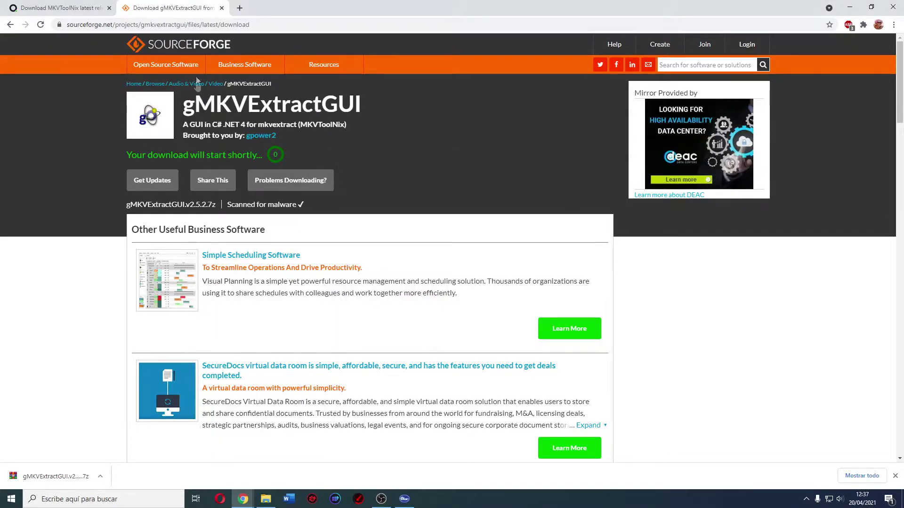
pyautogui.click(221, 8)
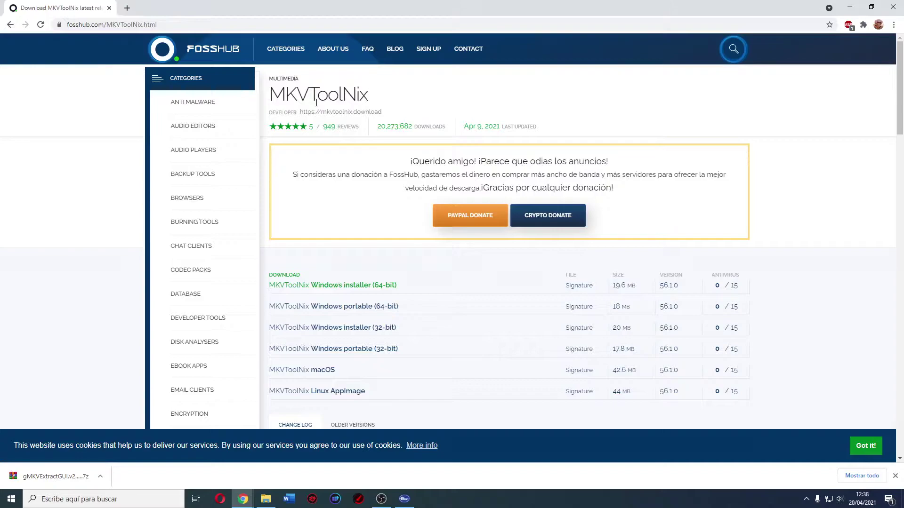
pyautogui.click(847, 7)
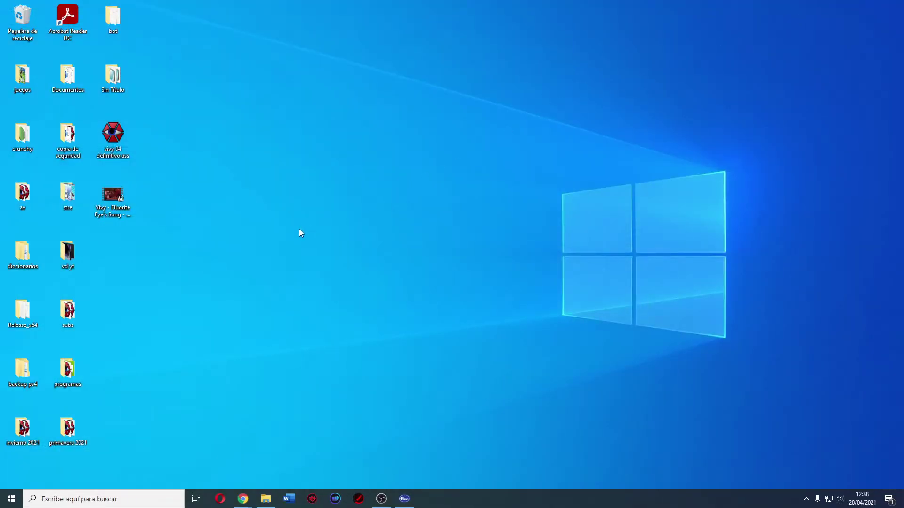
# Step: Search Windows for "mkv" and launch MKVToolNix GUI
pyautogui.click(120, 499)
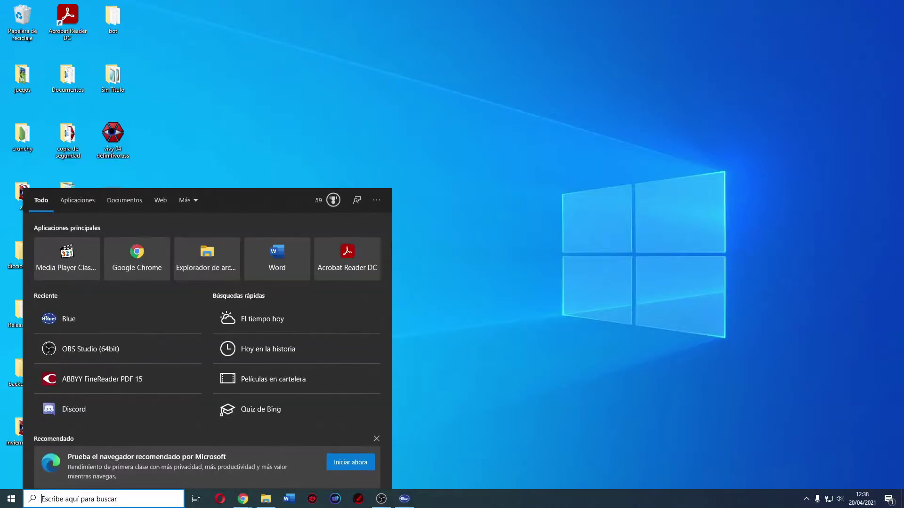
pyautogui.write('mkv')
pyautogui.click(117, 239)
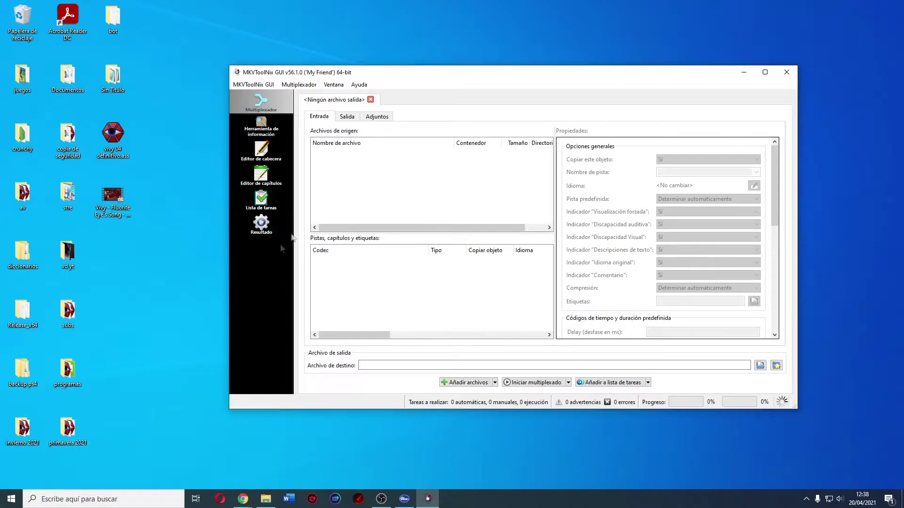
# Step: Add the desktop video "Vivy - Fluorite Eye's Song - 04 1080p.mkv" as a source file and review its video, audio and subtitle tracks
pyautogui.moveTo(117, 211)
pyautogui.mouseDown()
pyautogui.moveTo(131, 212)
pyautogui.moveTo(118, 208)
pyautogui.mouseUp()
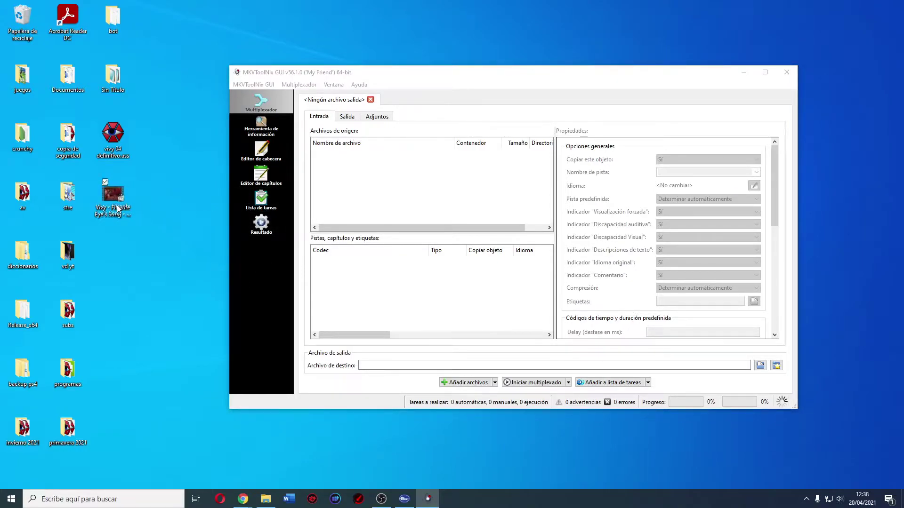
pyautogui.click(118, 208)
pyautogui.click(120, 242)
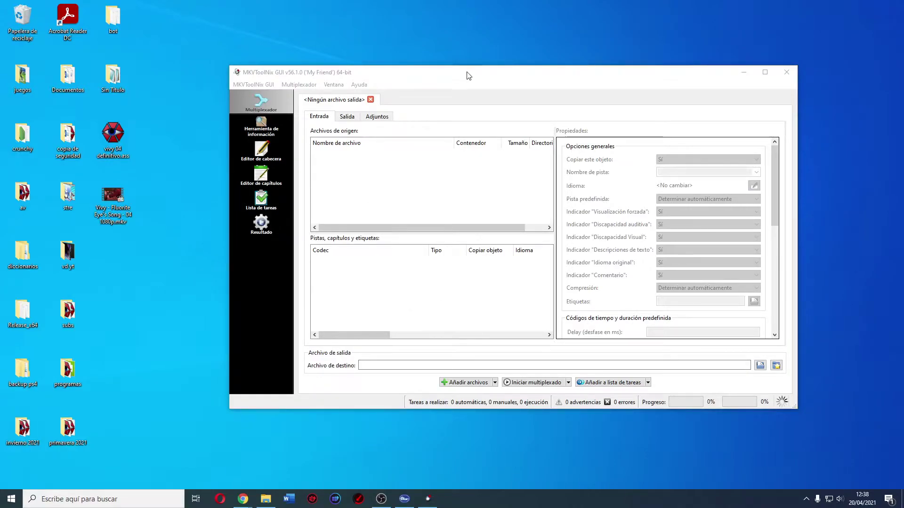
pyautogui.moveTo(466, 75); pyautogui.dragTo(423, 57)
pyautogui.moveTo(113, 200); pyautogui.dragTo(349, 167)
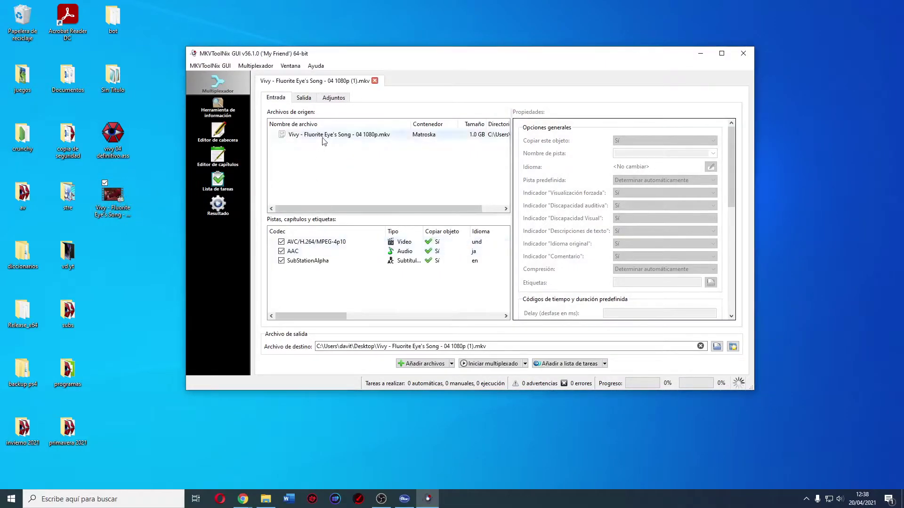
pyautogui.click(320, 242)
pyautogui.click(323, 254)
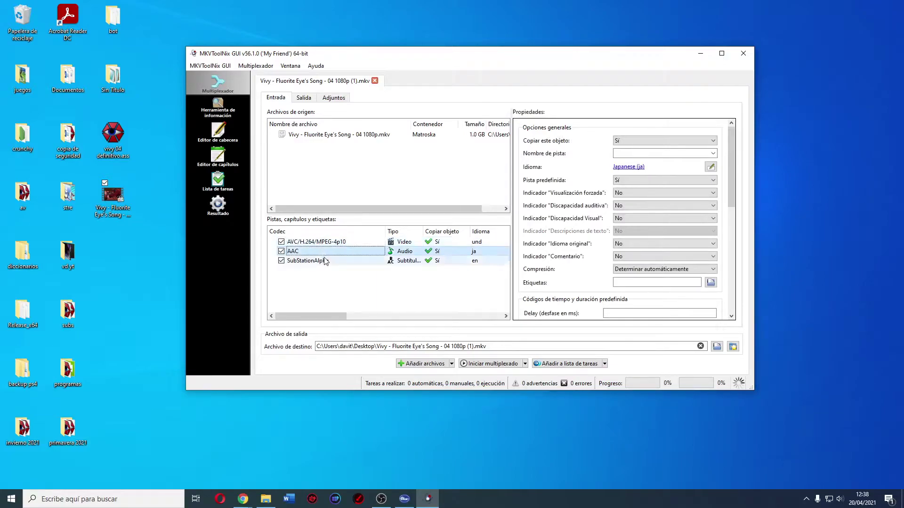
pyautogui.click(325, 260)
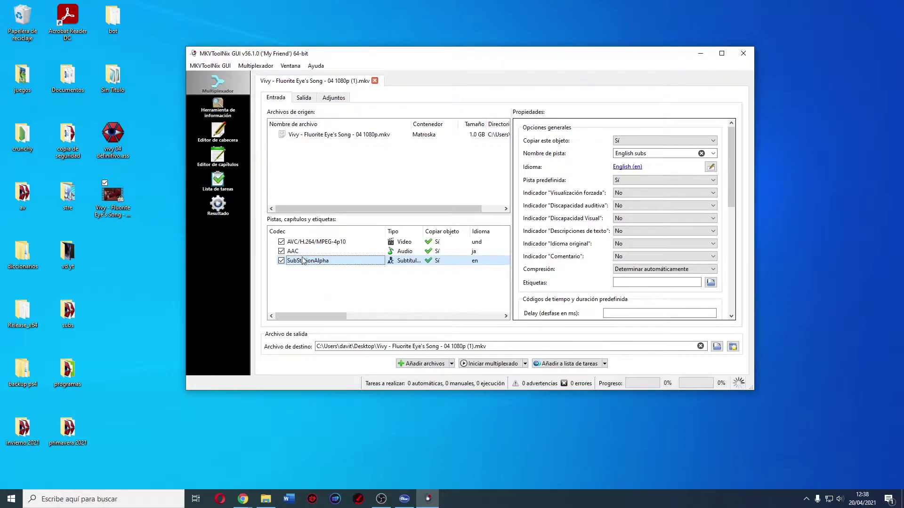
# Step: Add the desktop subtitle file "vivy 04 definitivo.ass" as a new source file to the current multiplex settings
pyautogui.moveTo(113, 137); pyautogui.dragTo(307, 175)
pyautogui.moveTo(405, 137); pyautogui.dragTo(387, 140)
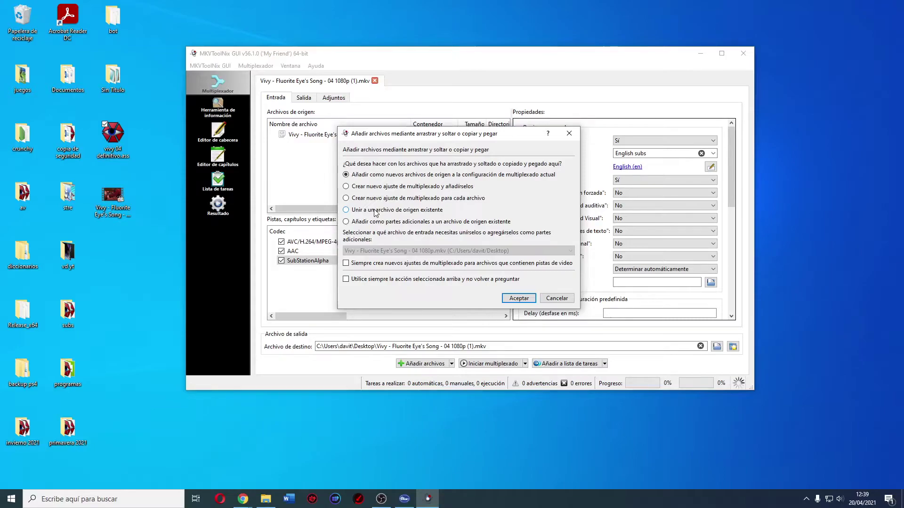
pyautogui.moveTo(383, 135); pyautogui.dragTo(407, 166)
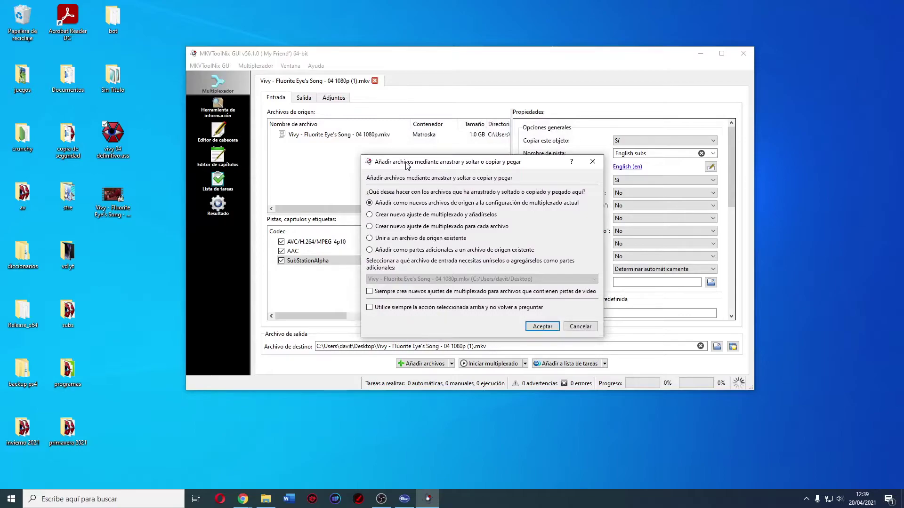
pyautogui.moveTo(405, 162); pyautogui.dragTo(417, 165)
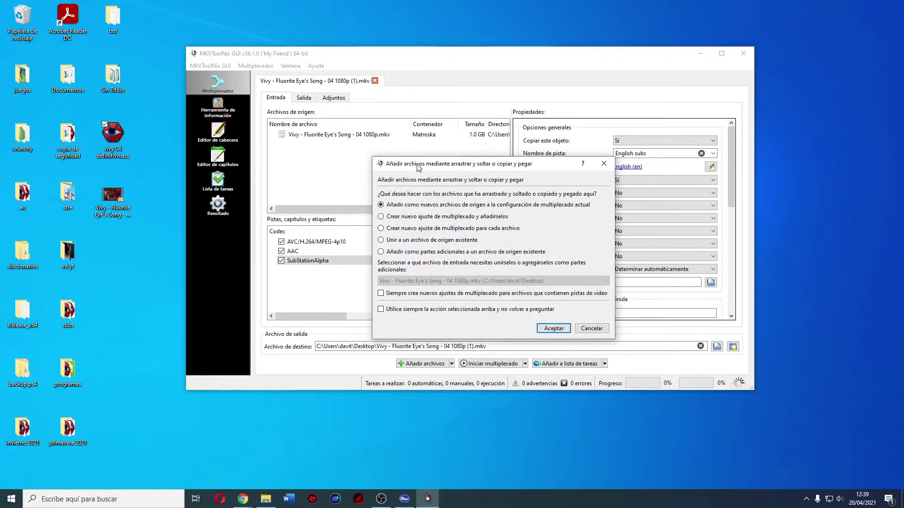
pyautogui.moveTo(417, 164); pyautogui.dragTo(438, 165)
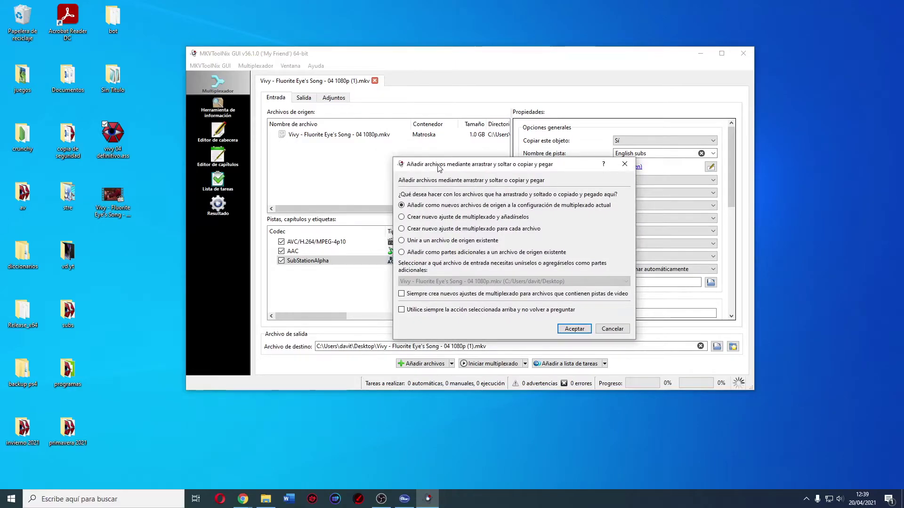
pyautogui.click(574, 329)
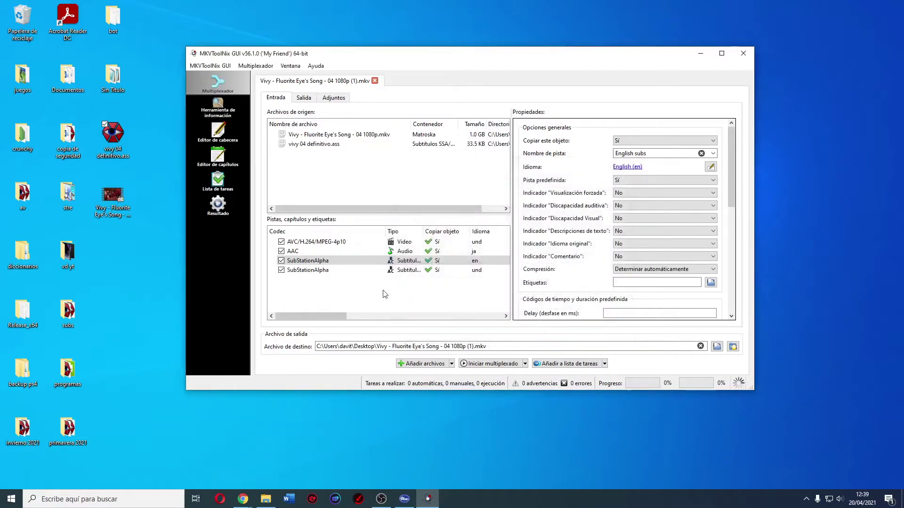
# Step: Exclude the original English SubStationAlpha subtitle track from the output
pyautogui.click(318, 263)
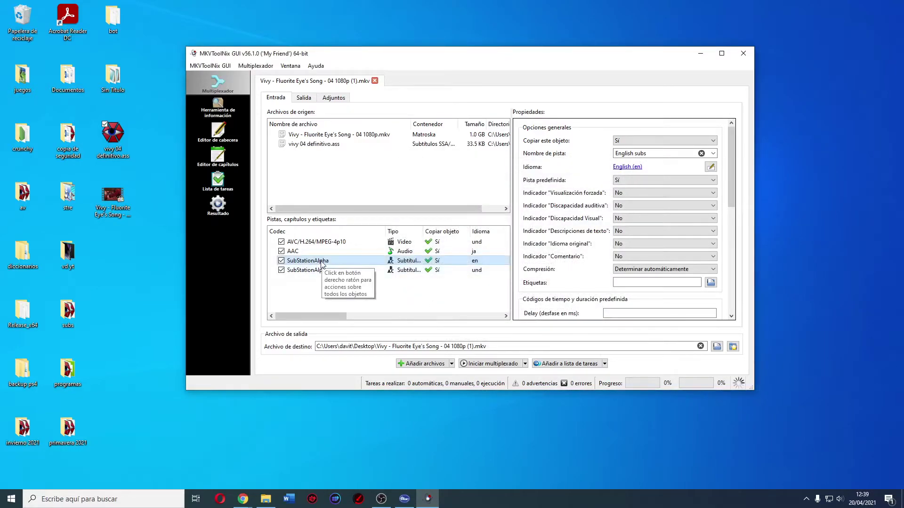
pyautogui.click(355, 263)
pyautogui.click(281, 260)
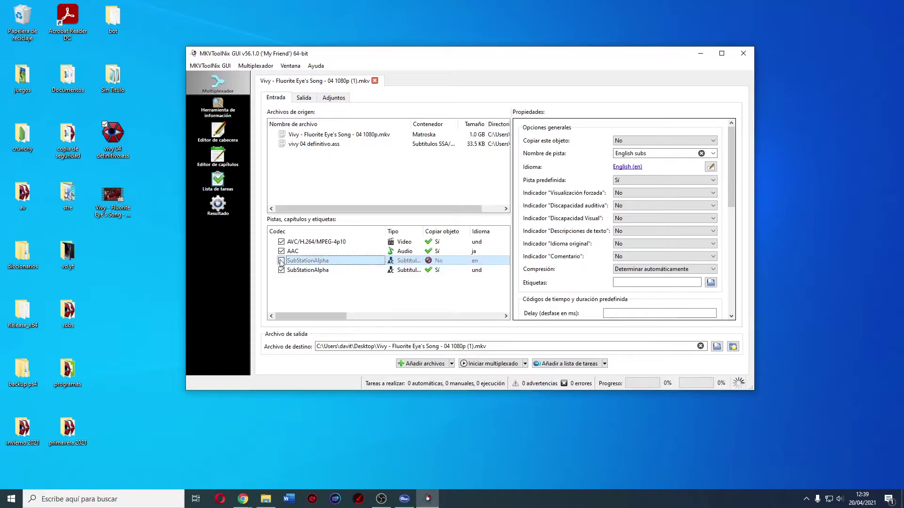
# Step: Set the track name of the added SubStationAlpha subtitle track to "Español"
pyautogui.click(381, 272)
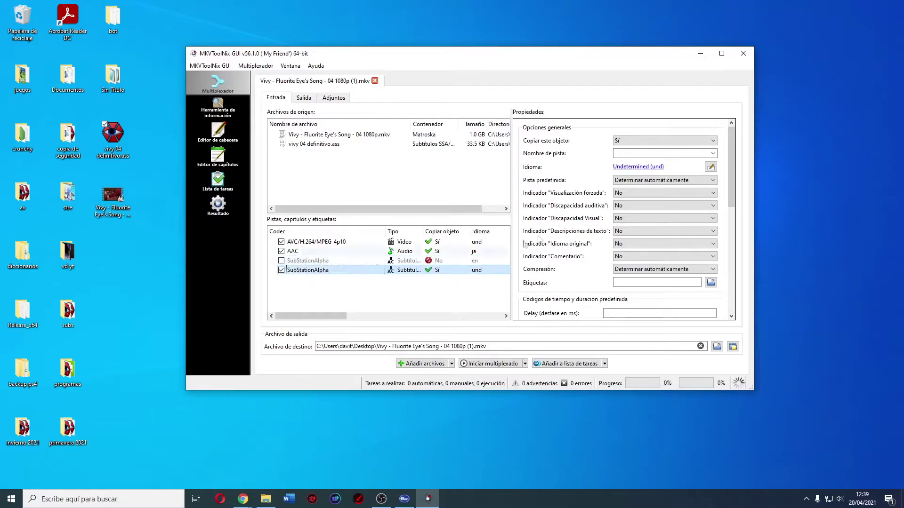
pyautogui.click(623, 154)
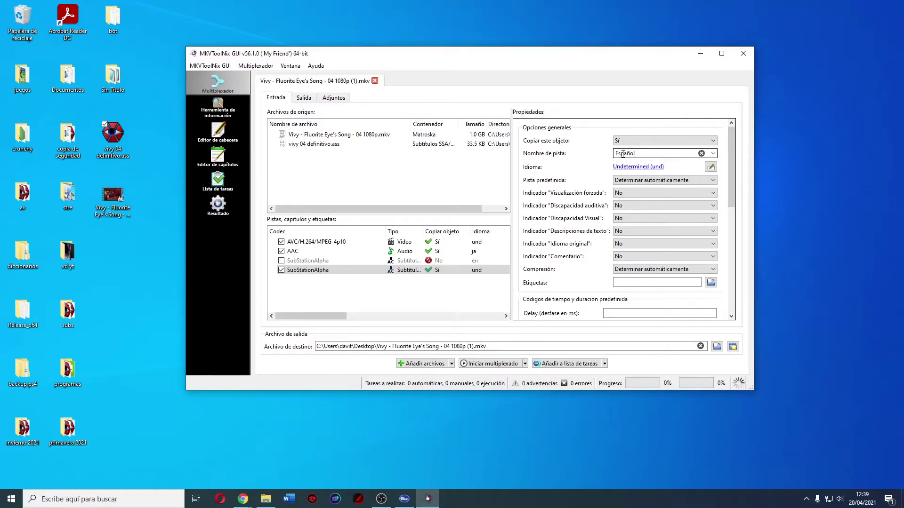
# Step: Set both the default track option and the "Visualización forzada" flag of the Español subtitle track to "Sí"
pyautogui.click(642, 181)
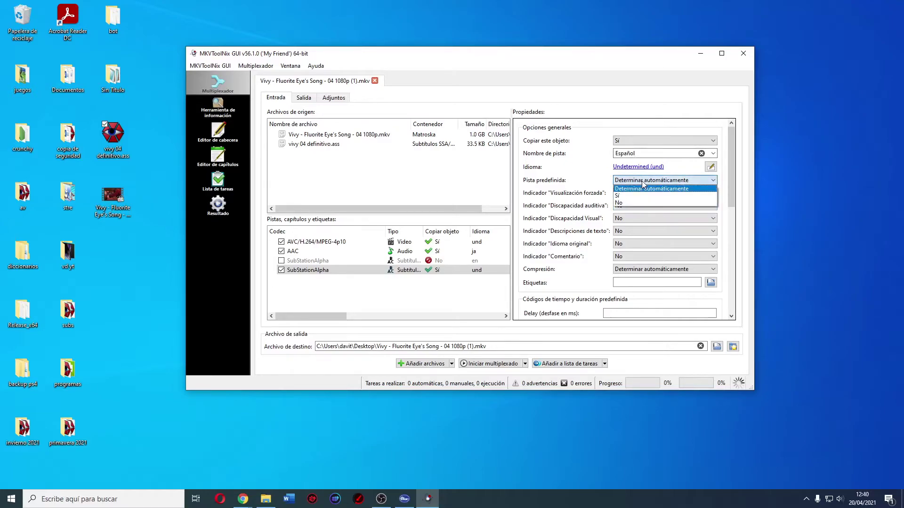
pyautogui.click(627, 196)
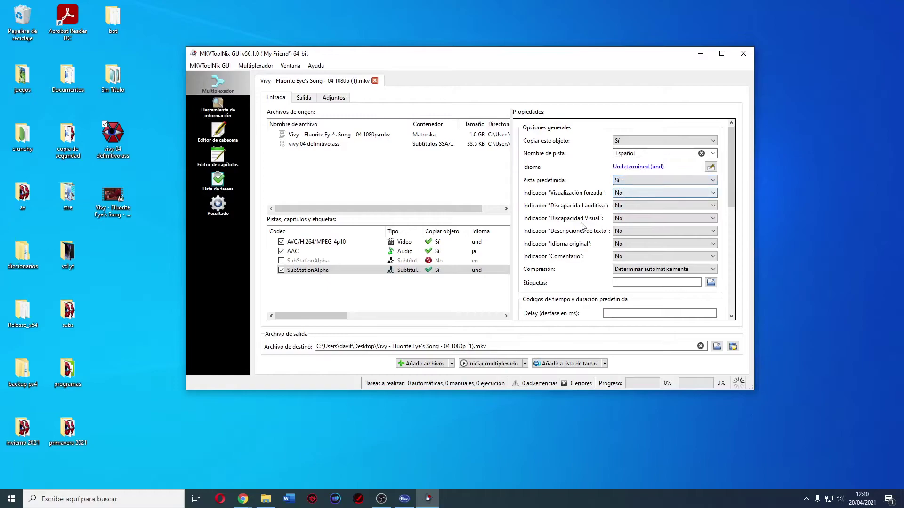
pyautogui.click(624, 194)
pyautogui.click(618, 203)
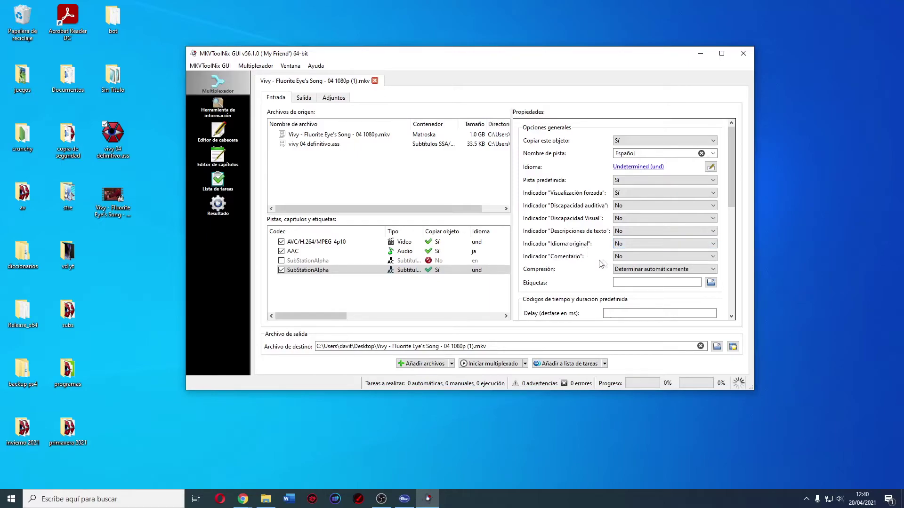
# Step: Keep the subtitle track's compression on "Determinar automáticamente" and examine its remaining timing, video, audio and miscellaneous properties
pyautogui.click(625, 271)
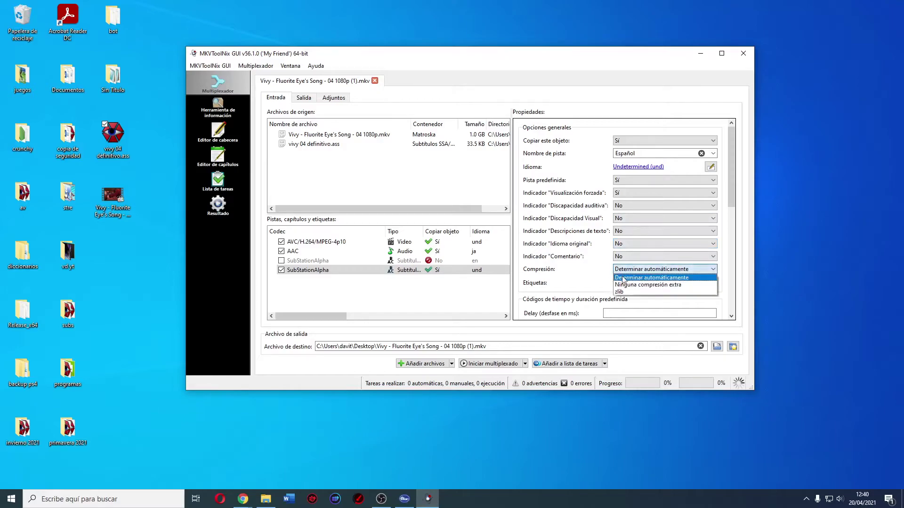
pyautogui.click(623, 278)
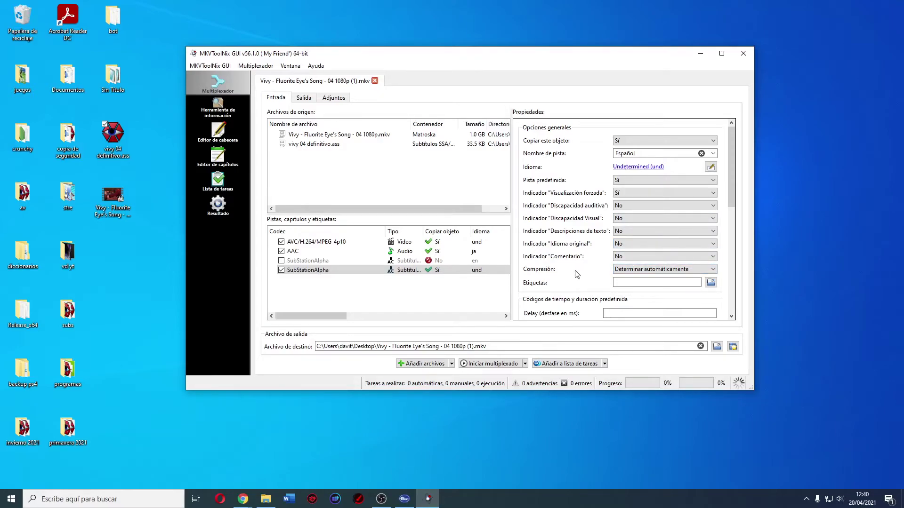
pyautogui.scroll(-5, 578, 273)
pyautogui.scroll(1, 603, 233)
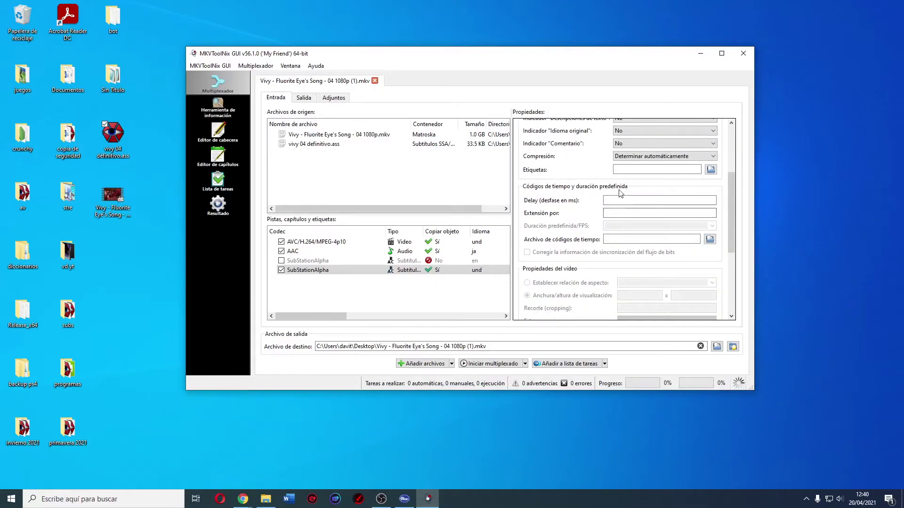
pyautogui.moveTo(620, 204)
pyautogui.scroll(-4, 573, 232)
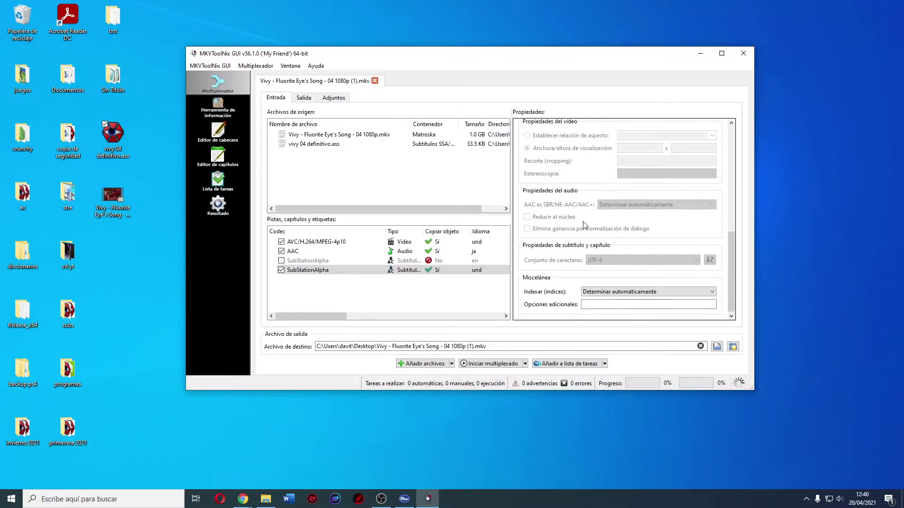
pyautogui.scroll(8, 583, 224)
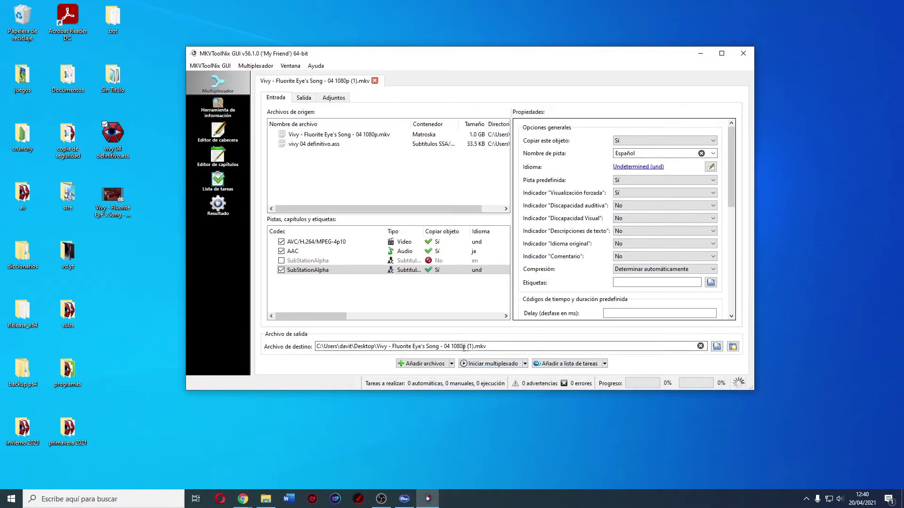
# Step: Start the multiplexing and open the output video "Vivy - Fluorite Eye's Song - 04 1080p (1).mkv" from the desktop
pyautogui.click(487, 364)
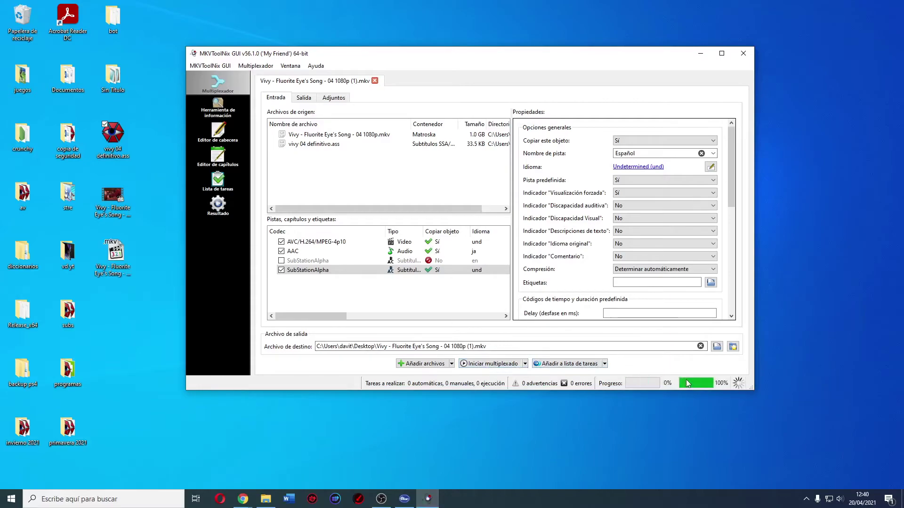
pyautogui.click(121, 274)
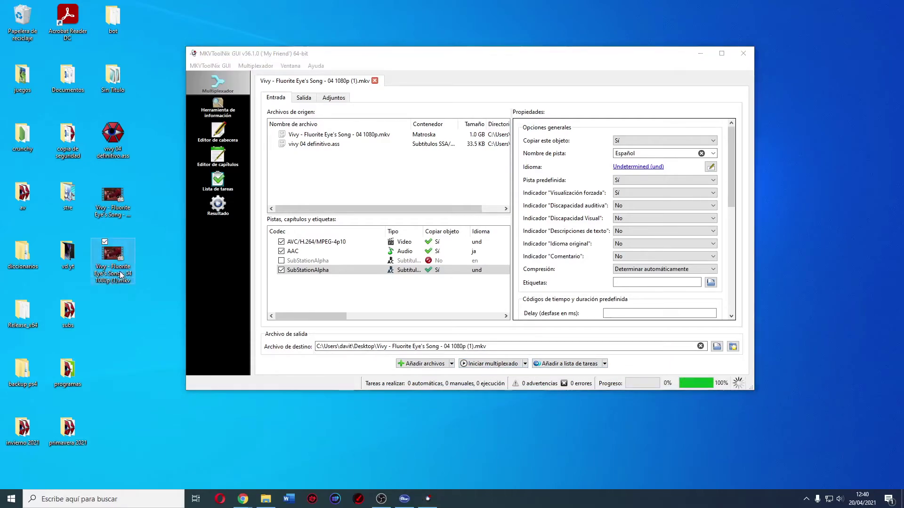
pyautogui.moveTo(119, 275)
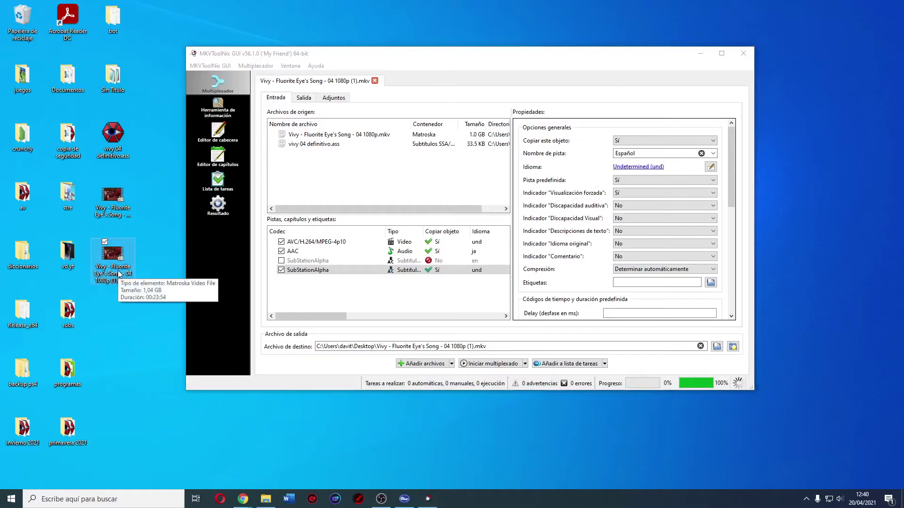
pyautogui.doubleClick(119, 274)
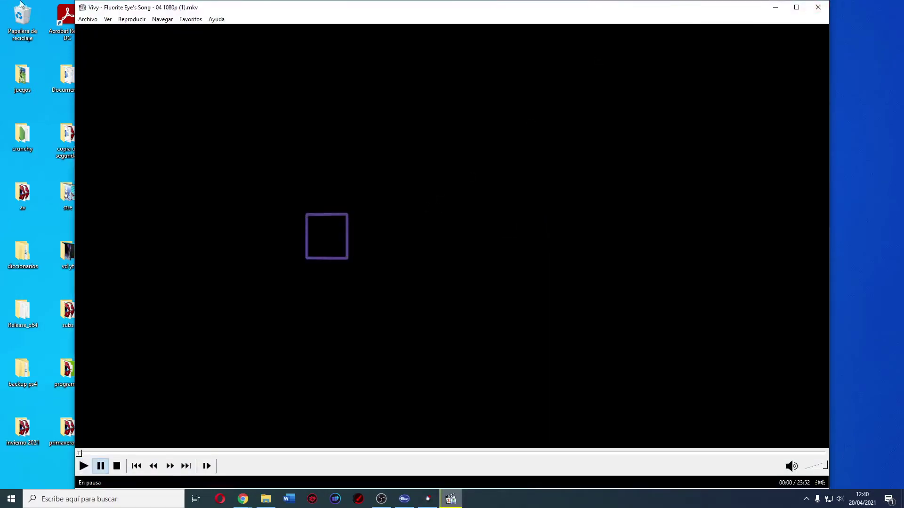
# Step: Shrink the video player window and jump to 02:56 in the video to check the displayed subtitles
pyautogui.moveTo(80, 3); pyautogui.dragTo(499, 221)
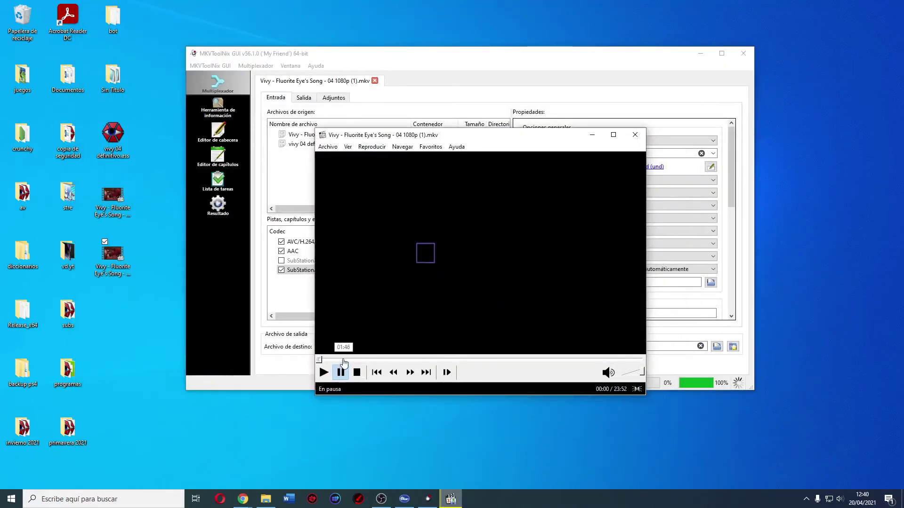
pyautogui.click(344, 362)
pyautogui.click(358, 360)
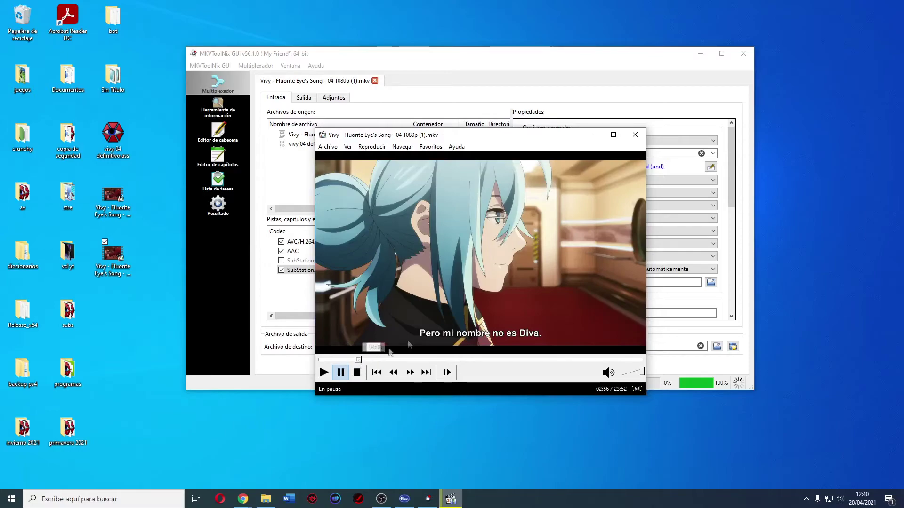
# Step: Check which subtitle tracks the output video offers in the player, without changing the selection
pyautogui.rightClick(496, 290)
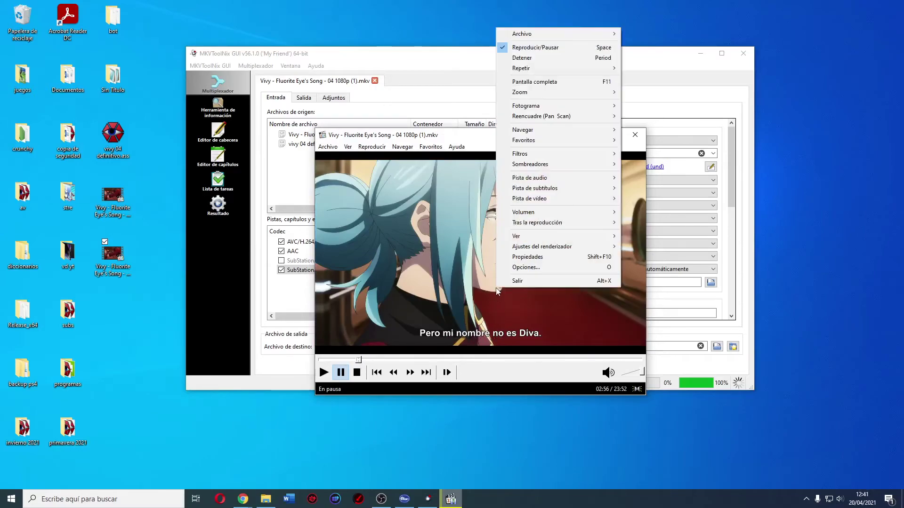
pyautogui.moveTo(546, 189)
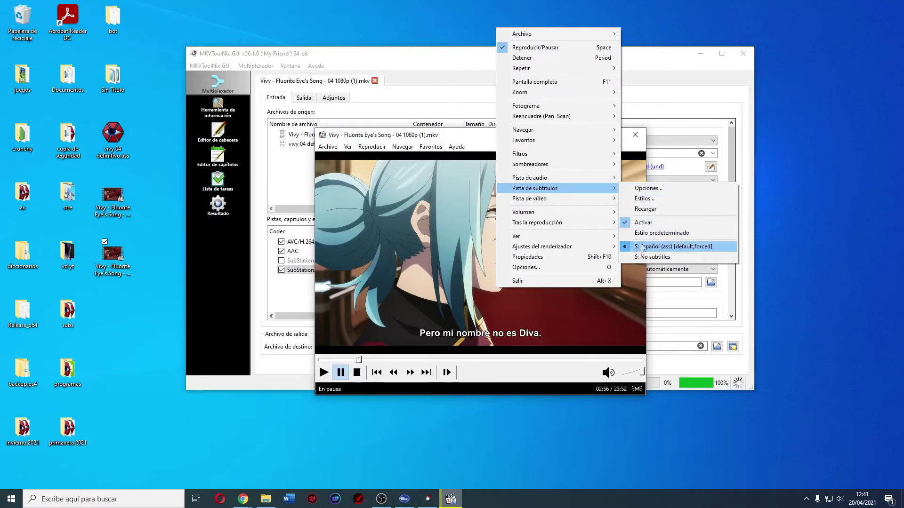
pyautogui.click(482, 141)
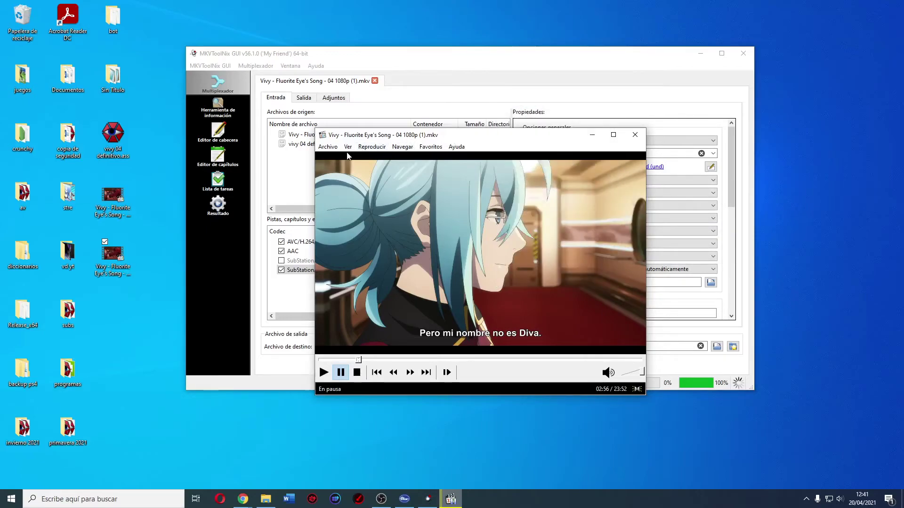
pyautogui.click(328, 146)
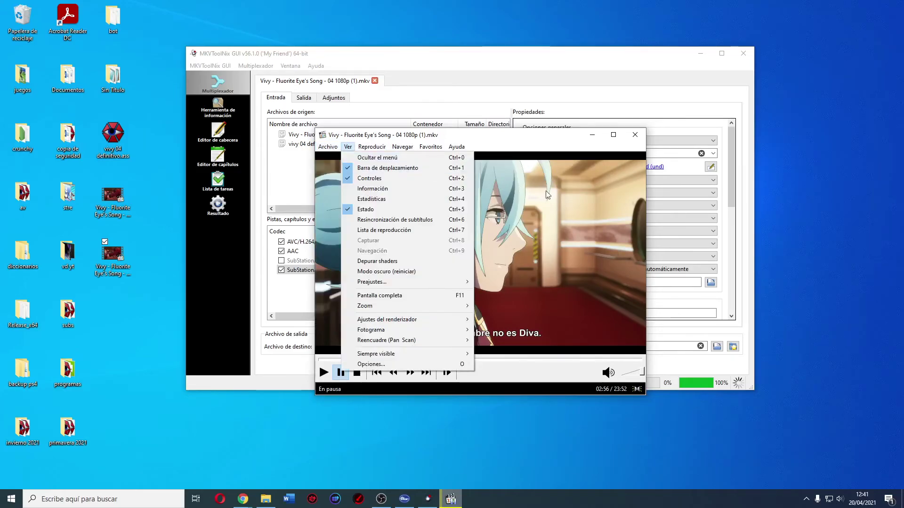
pyautogui.click(330, 148)
pyautogui.click(330, 148)
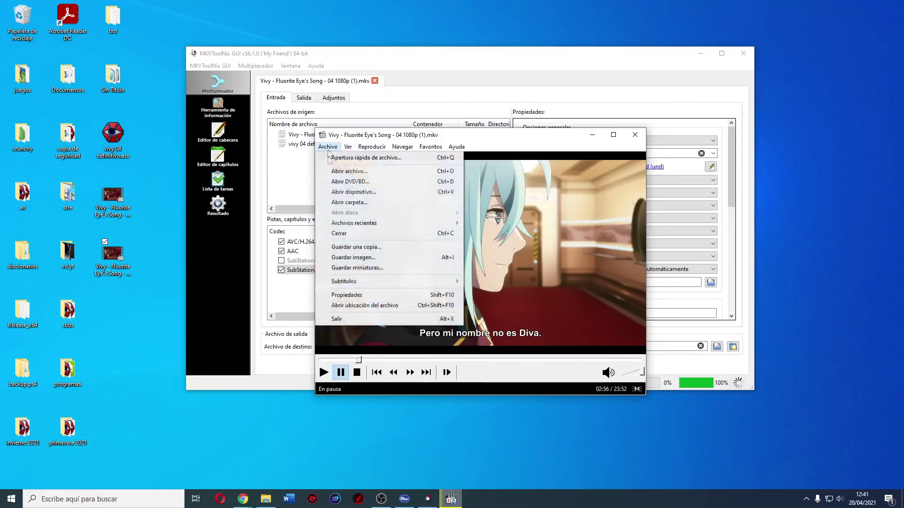
pyautogui.moveTo(363, 281)
pyautogui.click(477, 280)
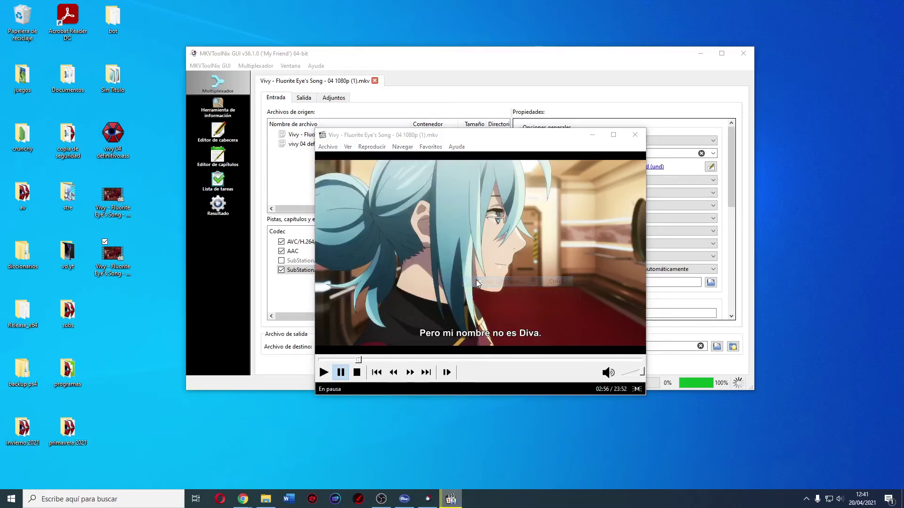
pyautogui.click(605, 367)
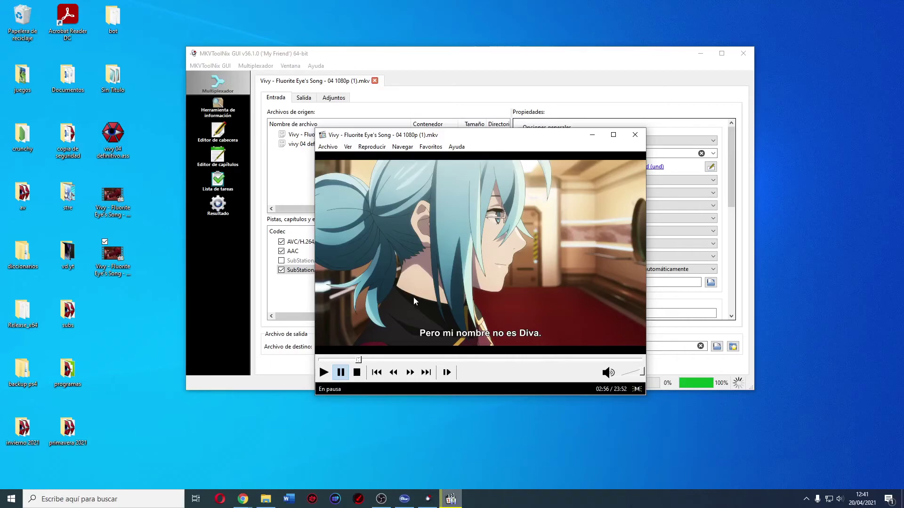
# Step: Close the video player and minimize all windows to show the desktop
pyautogui.click(635, 135)
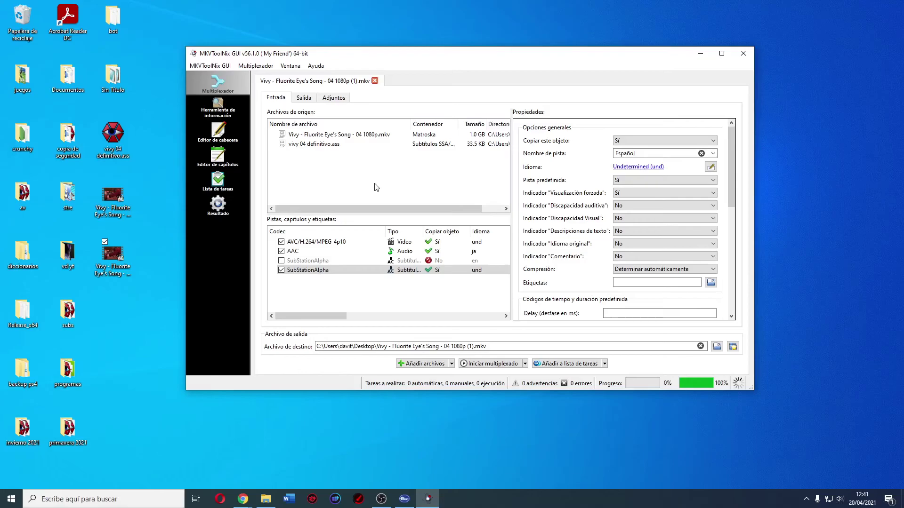
pyautogui.press('super+d')
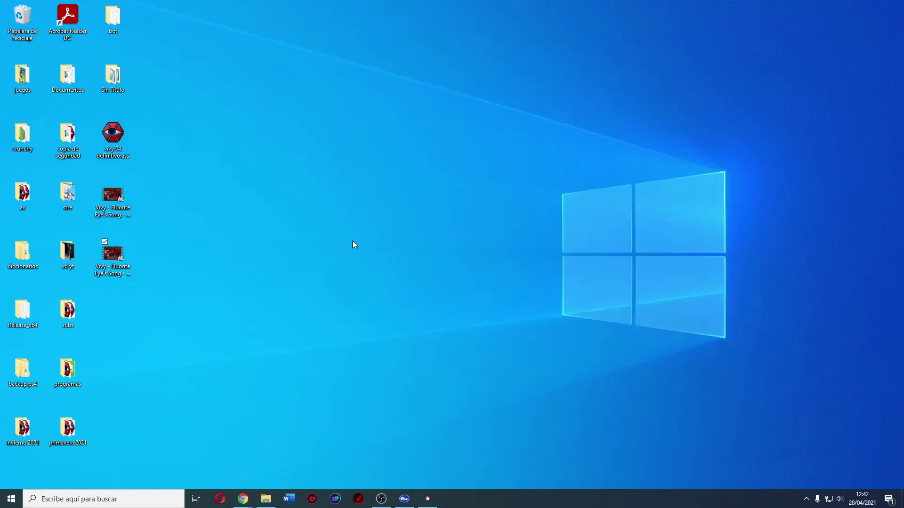